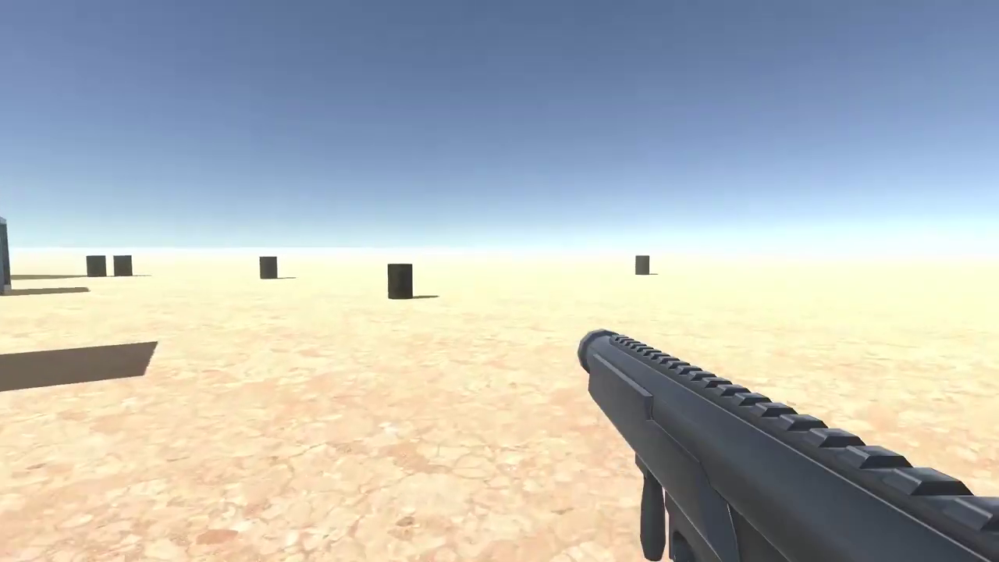
pyautogui.press('w')
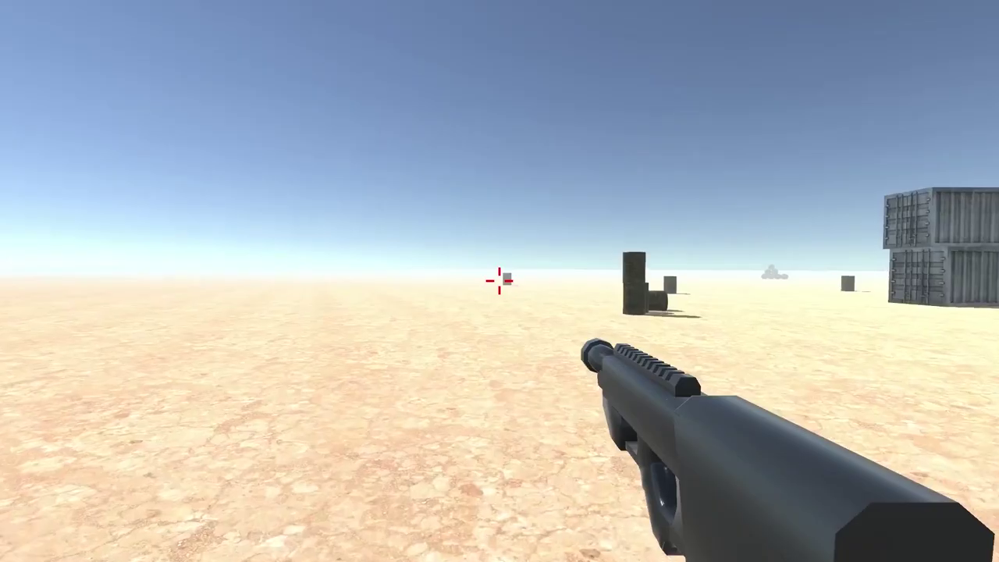
pyautogui.press('w')
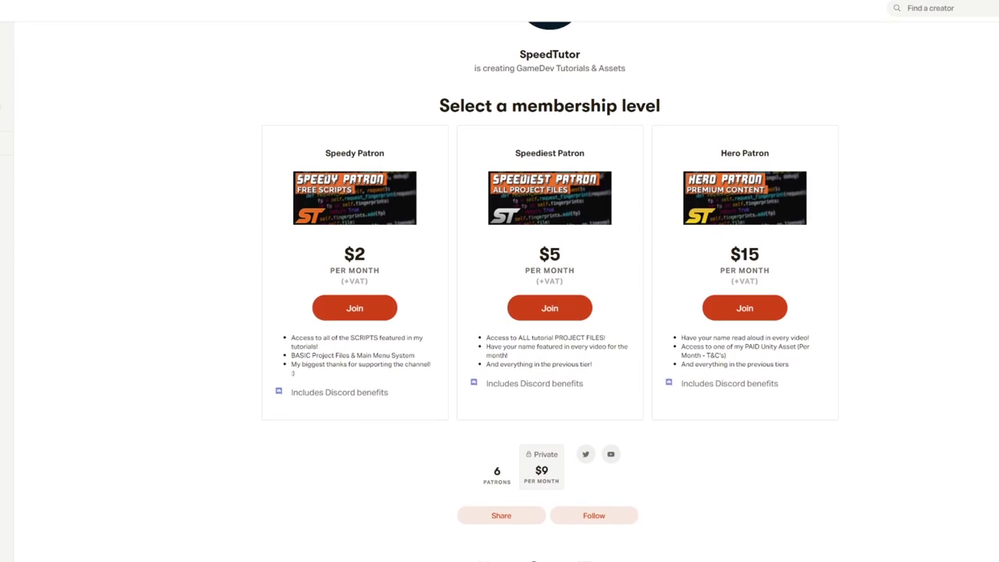
pyautogui.scroll(-5, 500, 281)
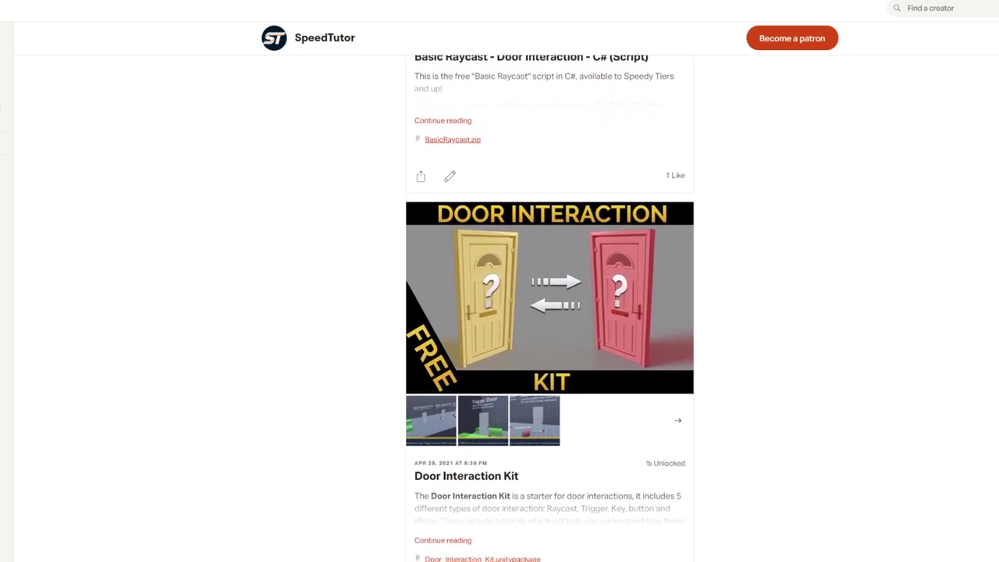
pyautogui.scroll(-6, 597, 135)
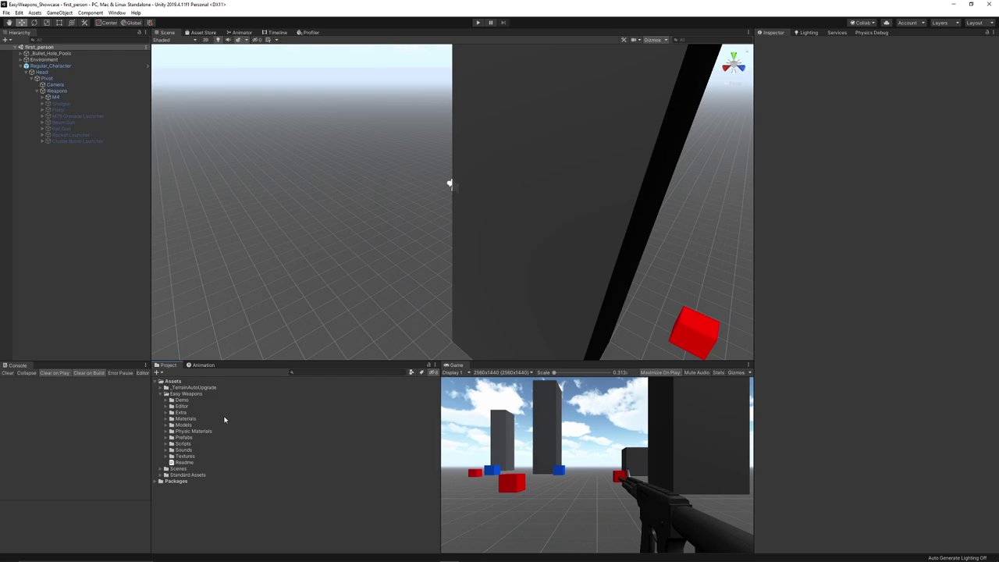
# Open the newdemo scene from the Easy Weapons Demo folder, followed by the first_person scene.
pyautogui.click(166, 400)
pyautogui.doubleClick(191, 430)
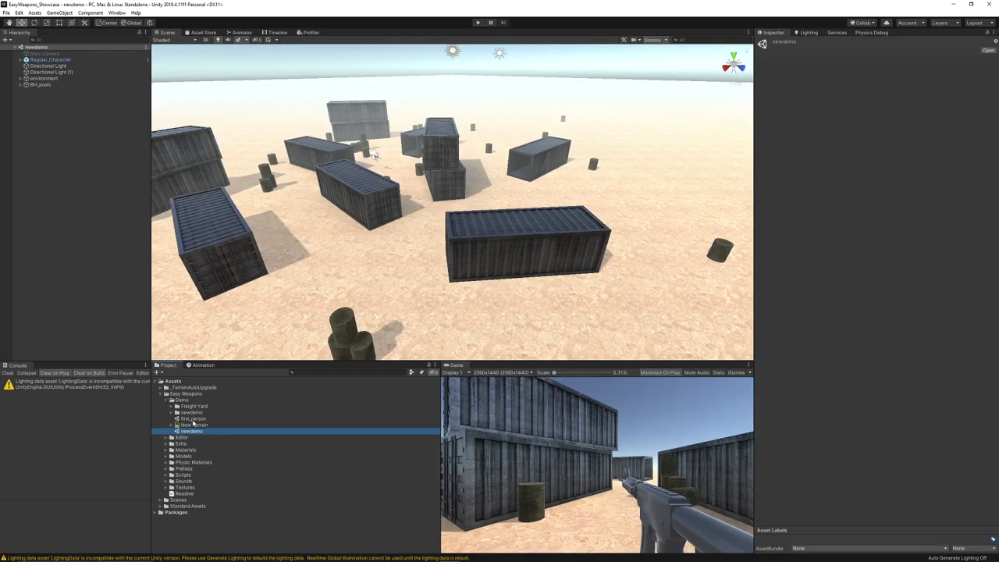
pyautogui.doubleClick(192, 420)
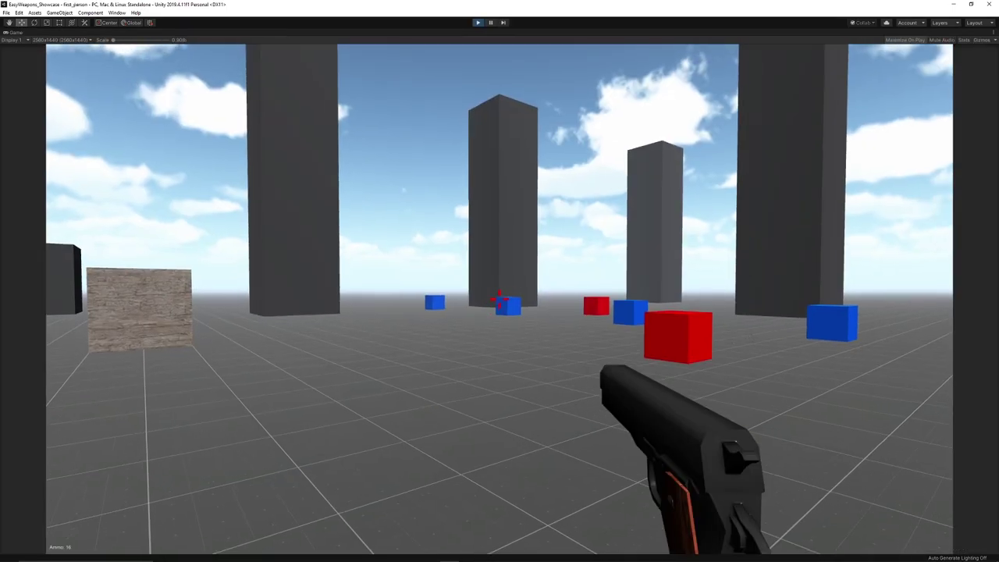
# Play the first_person scene and cycle through the player's available weapons while moving around.
pyautogui.press('s')
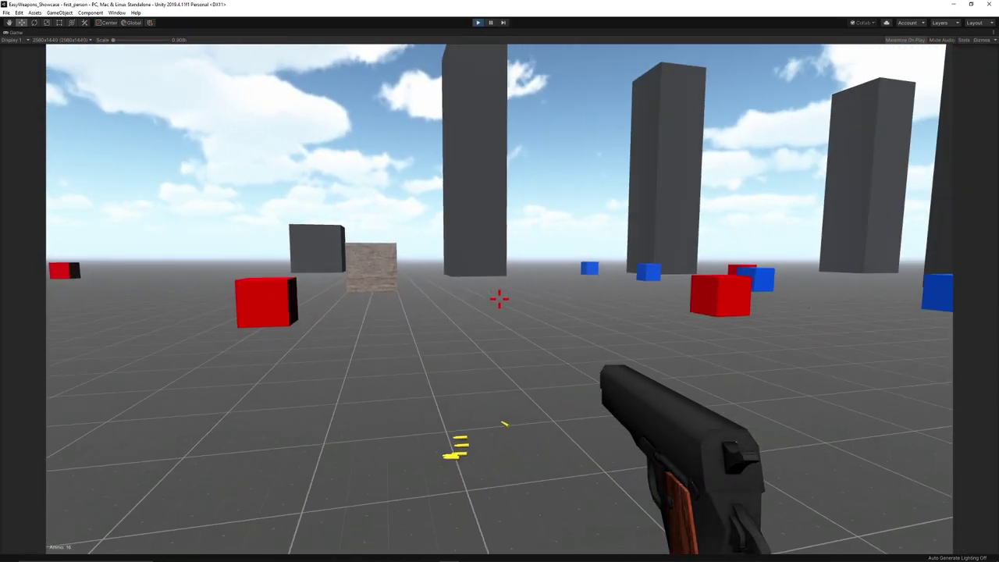
pyautogui.press('a')
pyautogui.press('2')
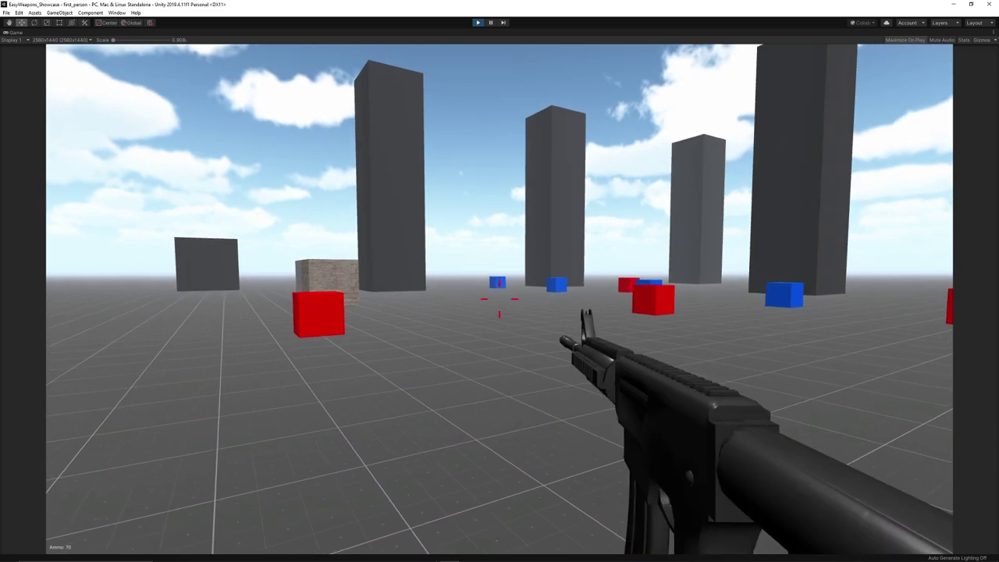
pyautogui.press('3')
pyautogui.scroll(2, 500, 296)
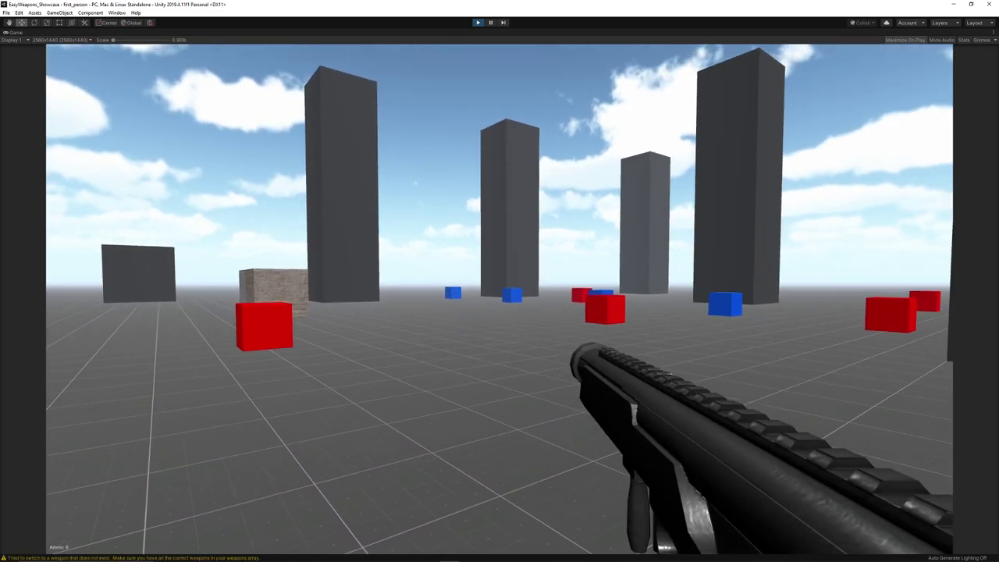
pyautogui.scroll(2, 499, 297)
pyautogui.scroll(2, 499, 296)
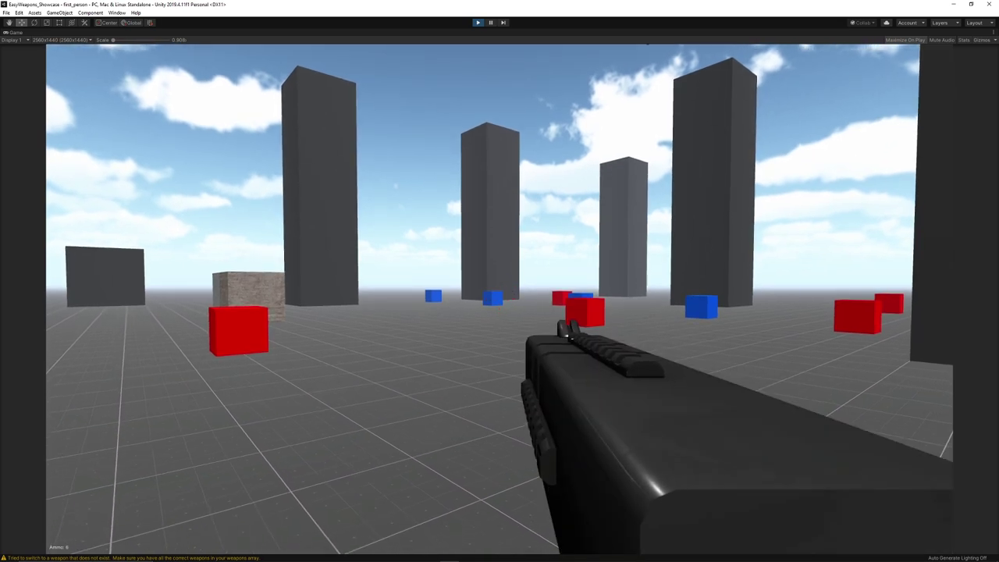
pyautogui.scroll(1, 499, 296)
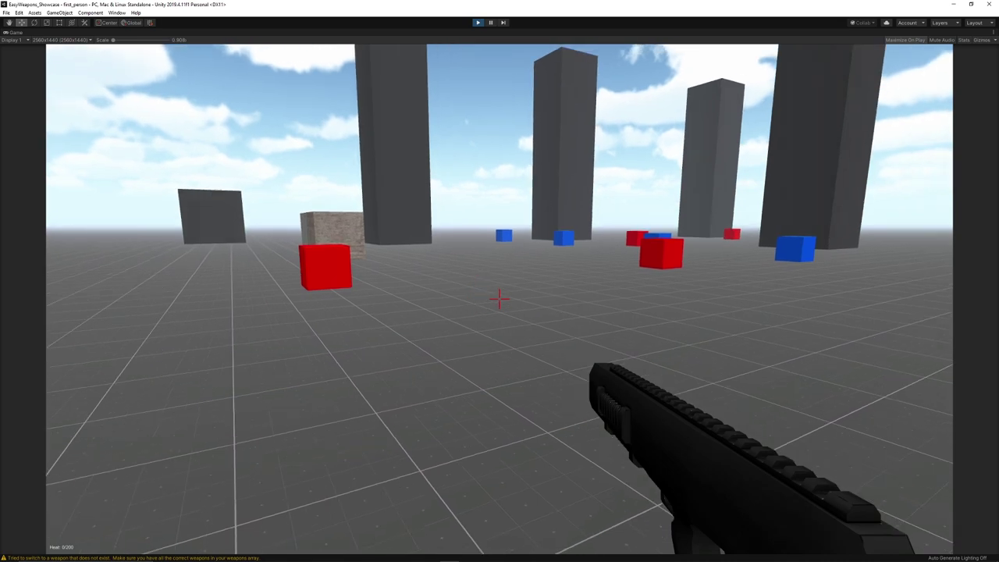
pyautogui.scroll(1, 499, 297)
pyautogui.scroll(1, 500, 296)
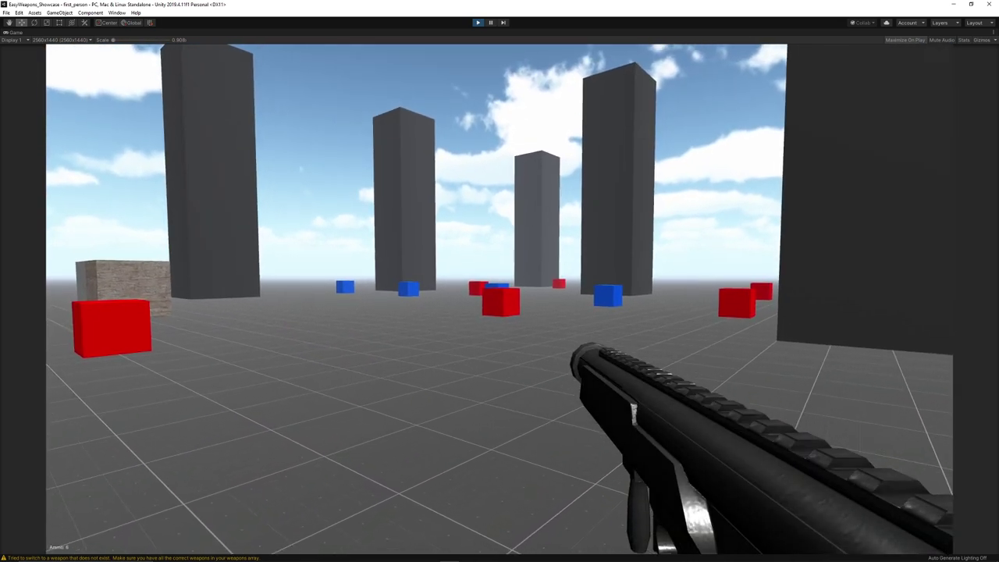
pyautogui.scroll(1, 499, 297)
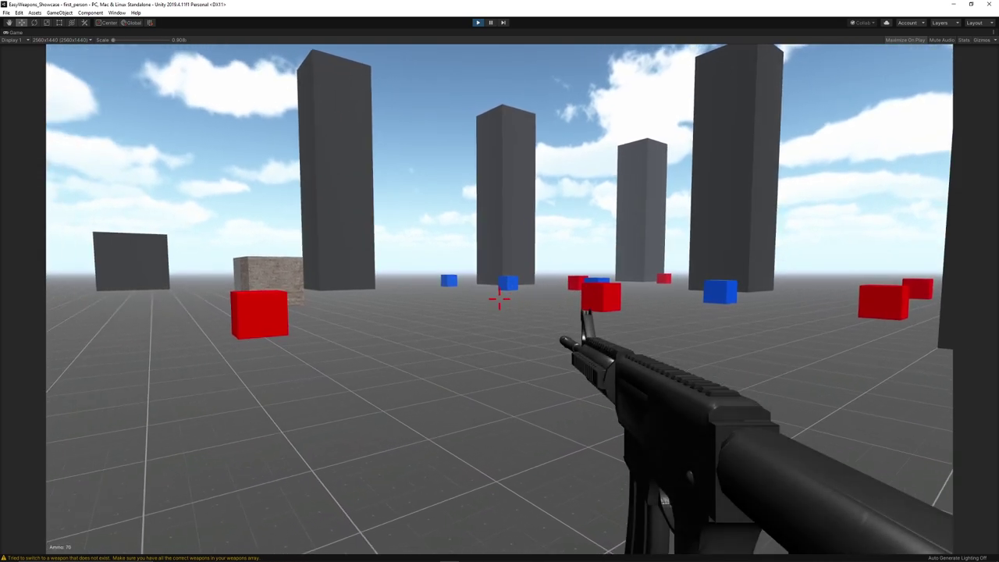
pyautogui.scroll(1, 499, 296)
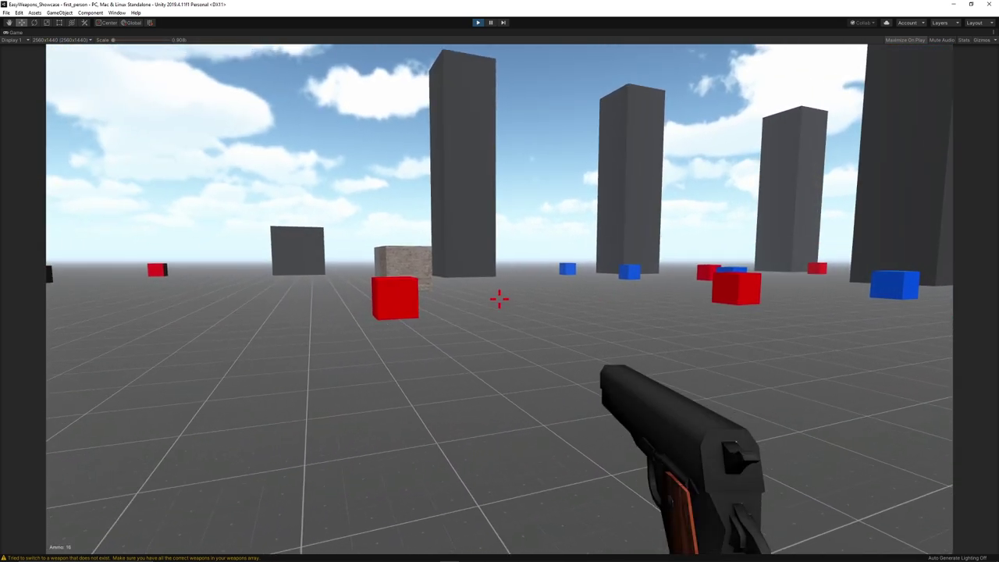
# Test the pistol by firing several shots at the ground and the red cube.
pyautogui.click(499, 299)
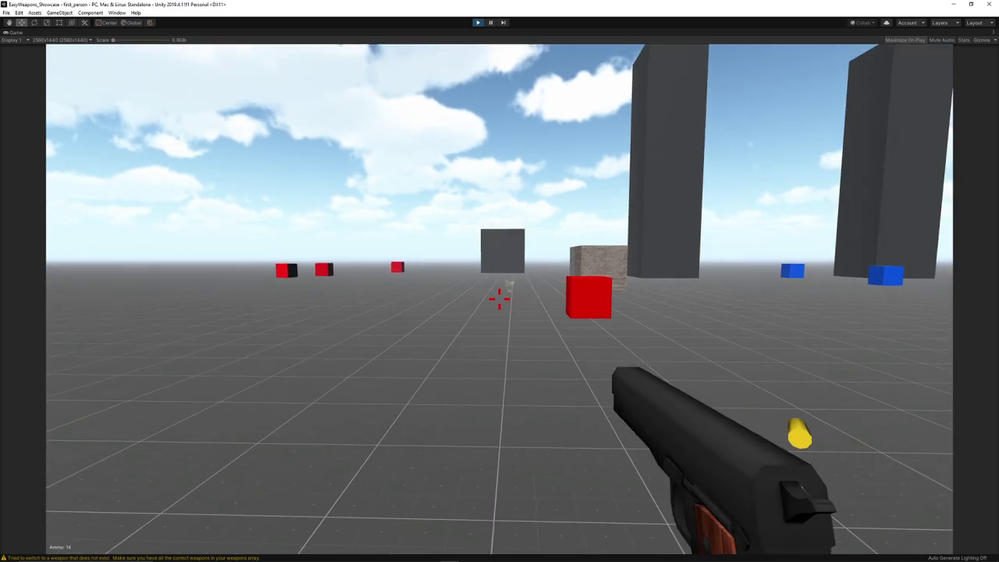
pyautogui.click(500, 299)
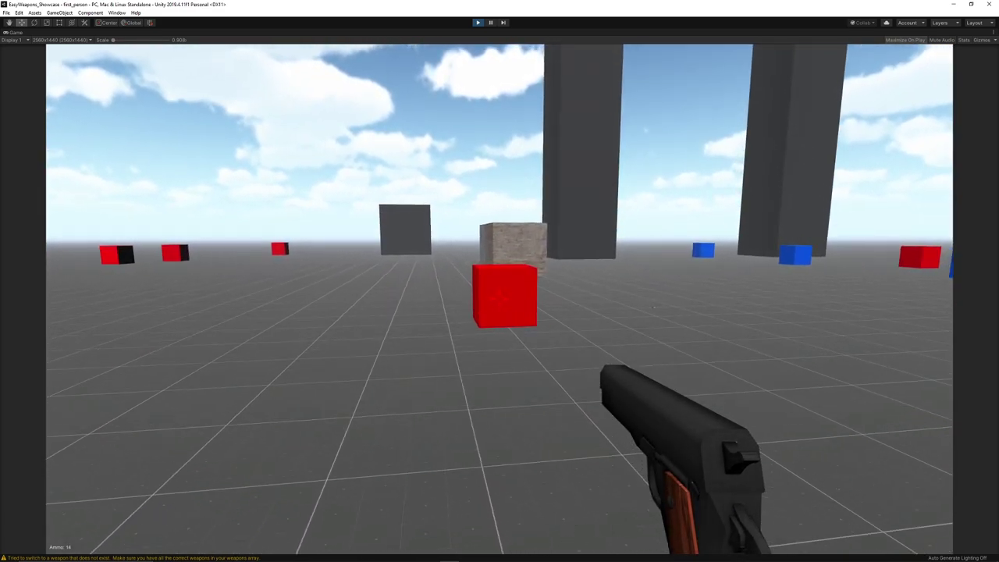
pyautogui.click(500, 299)
pyautogui.click(499, 299)
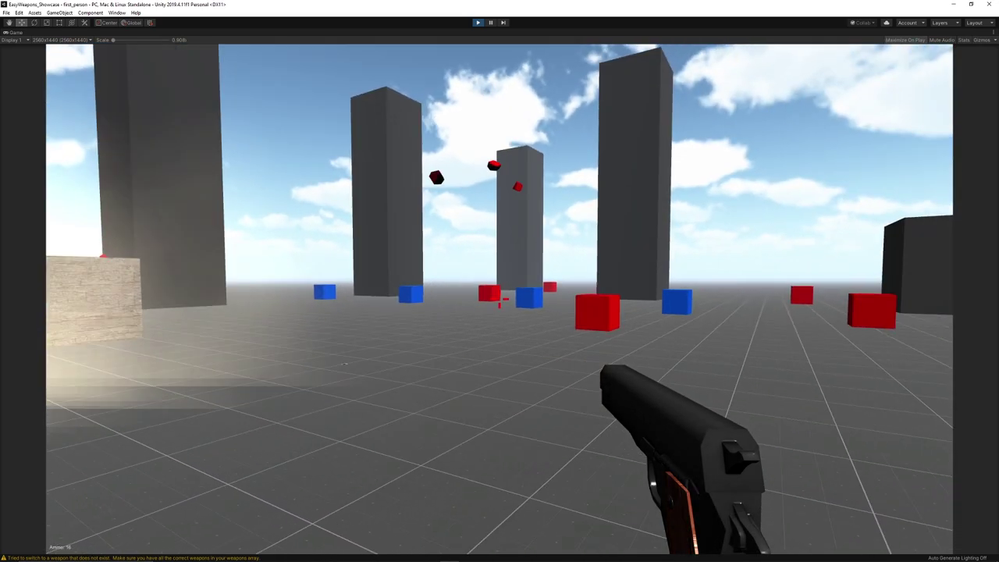
# Test-fire the M4 rifle, then switch through the shotgun and grenade launcher and fire at the cubes.
pyautogui.press('2')
pyautogui.click(499, 299)
pyautogui.click(499, 299)
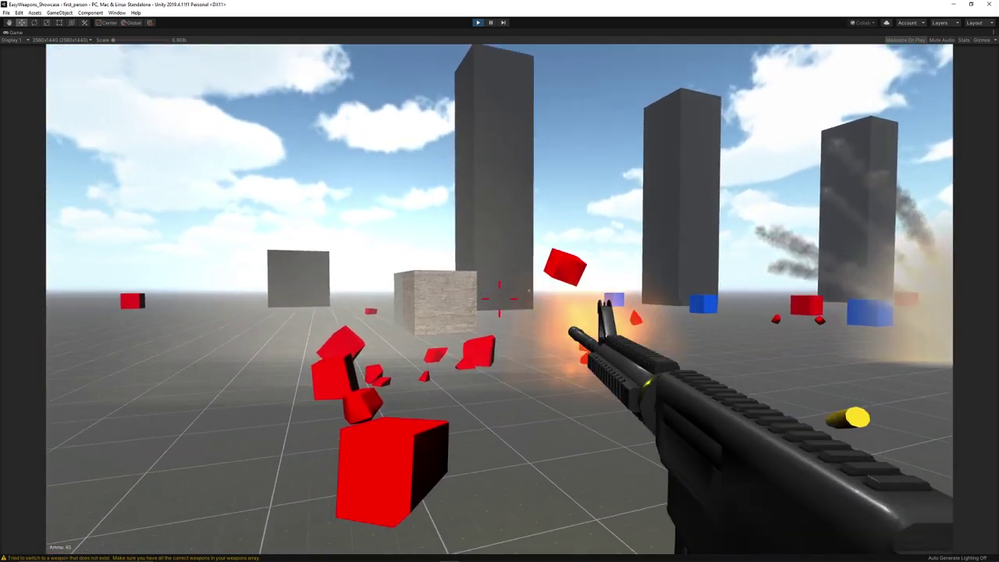
pyautogui.press('3')
pyautogui.press('4')
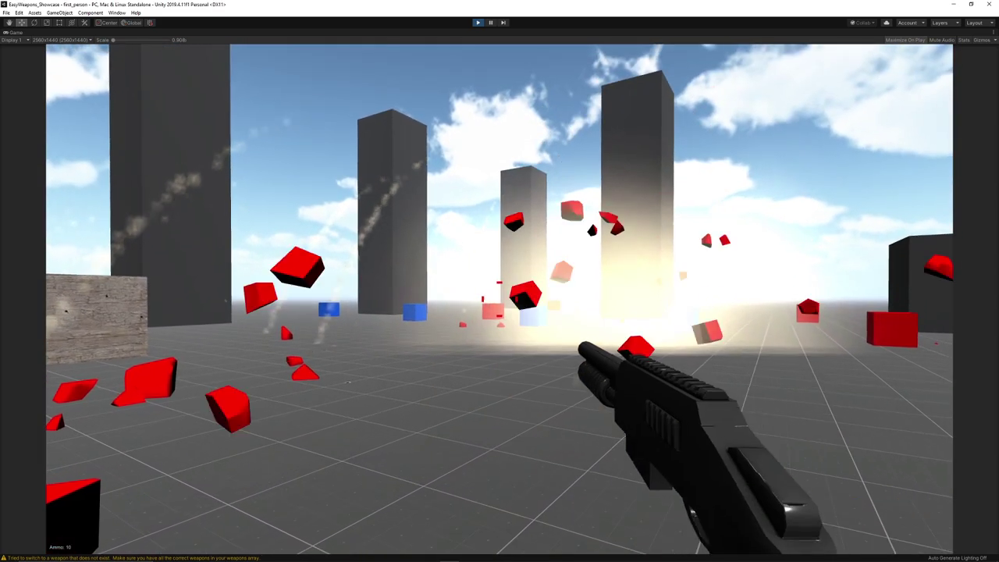
pyautogui.press('5')
pyautogui.click(500, 299)
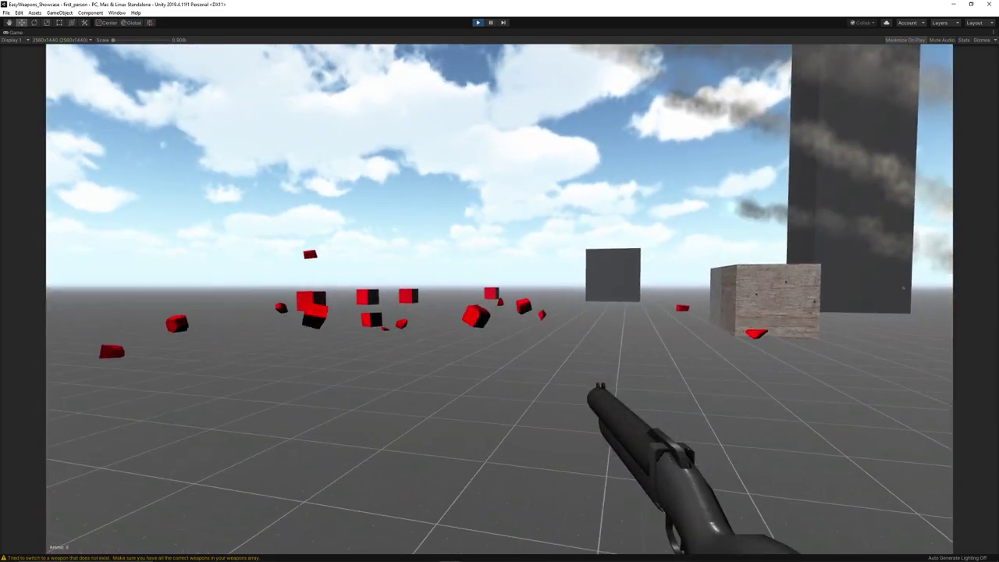
# Switch to the large boxy launcher and fire repeated shots towards the cubes and towers.
pyautogui.press('5')
pyautogui.click(499, 299)
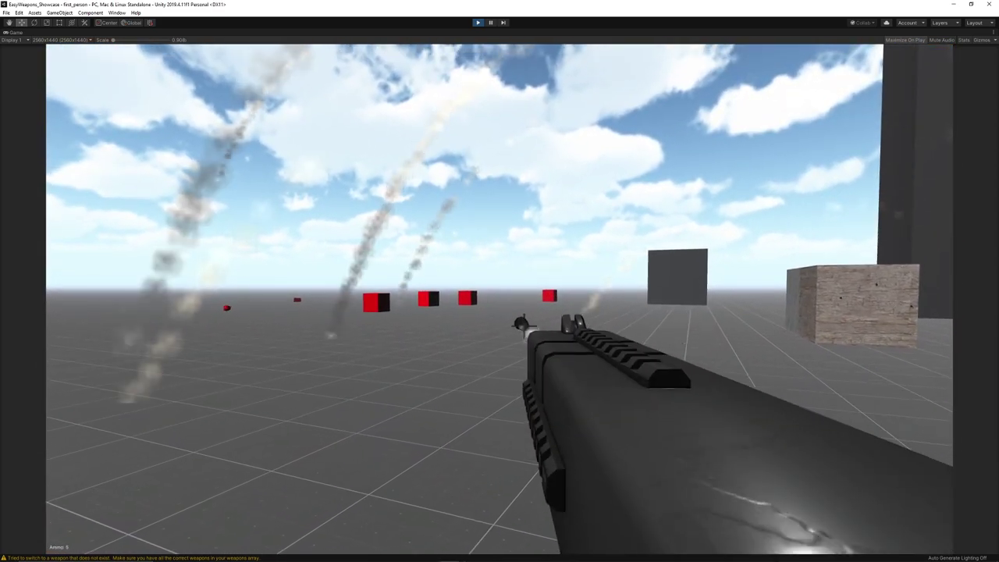
pyautogui.click(499, 299)
pyautogui.click(500, 299)
pyautogui.click(499, 299)
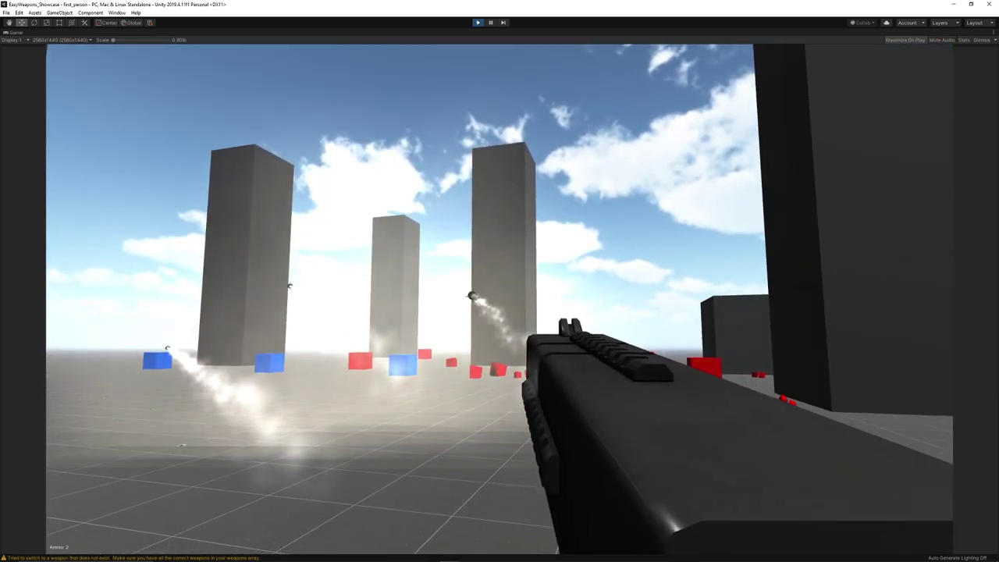
pyautogui.click(500, 299)
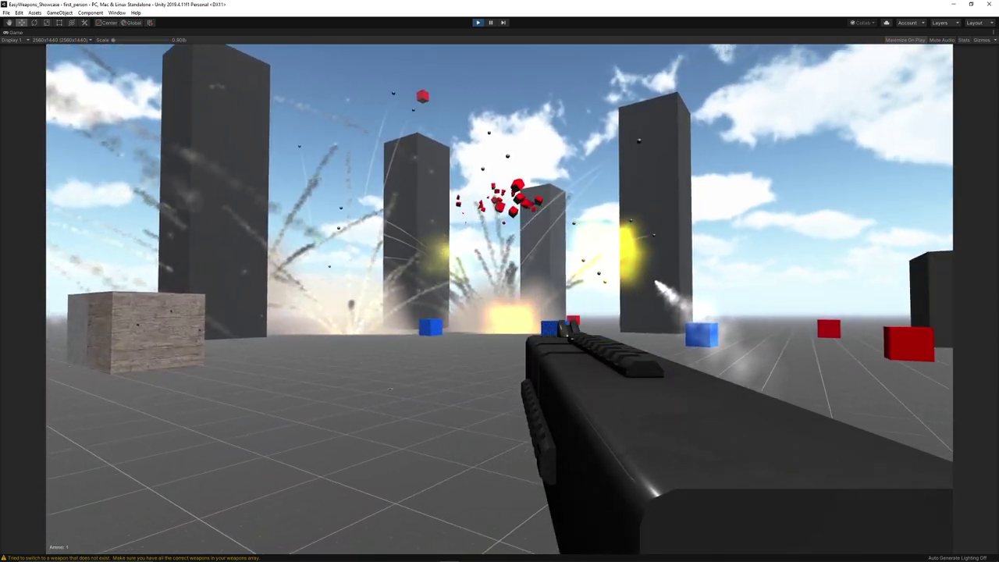
# Fire the beam gun at the wooden block, then launch blue energy explosions with weapon 7.
pyautogui.press('6')
pyautogui.click(500, 299)
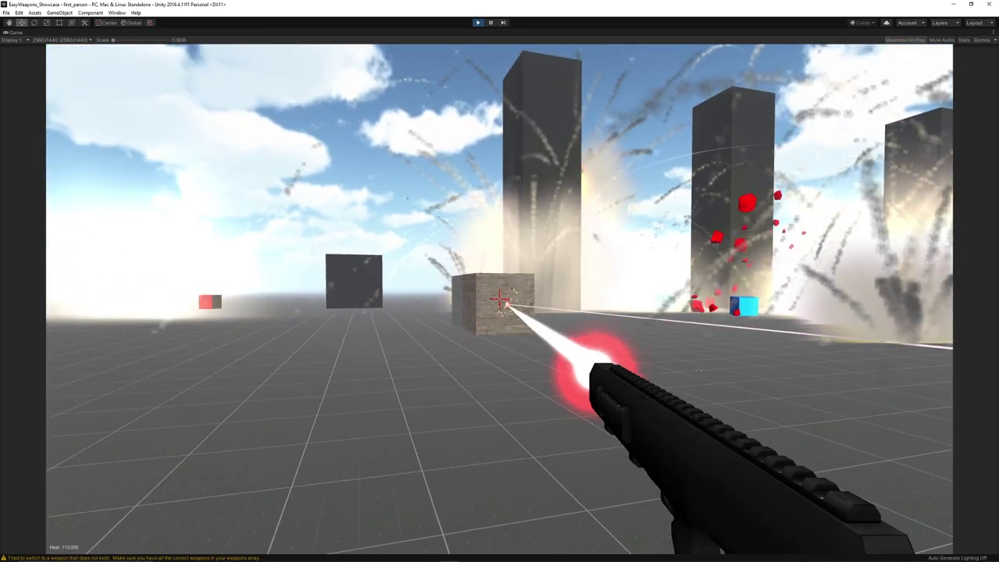
pyautogui.press('7')
pyautogui.click(499, 299)
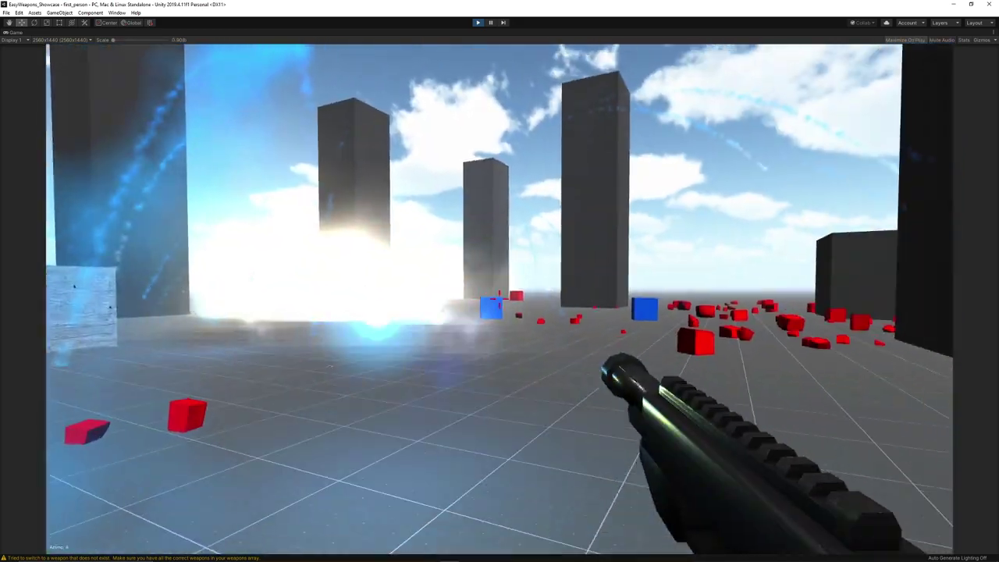
pyautogui.click(499, 299)
pyautogui.click(499, 299)
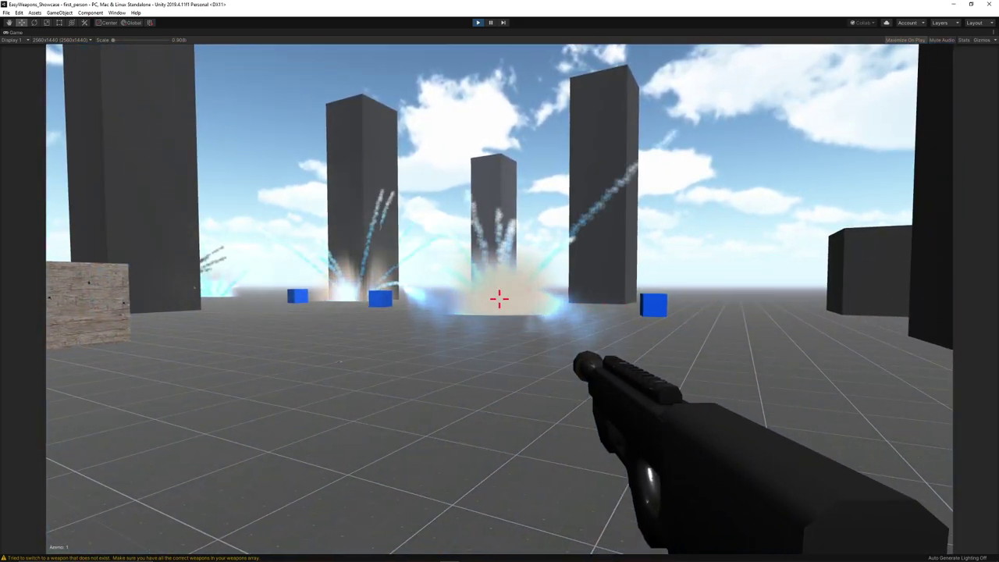
# Switch to weapon 8 and launch several smoke-trailing projectiles across the scene.
pyautogui.press('8')
pyautogui.click(499, 299)
pyautogui.click(499, 299)
pyautogui.click(499, 298)
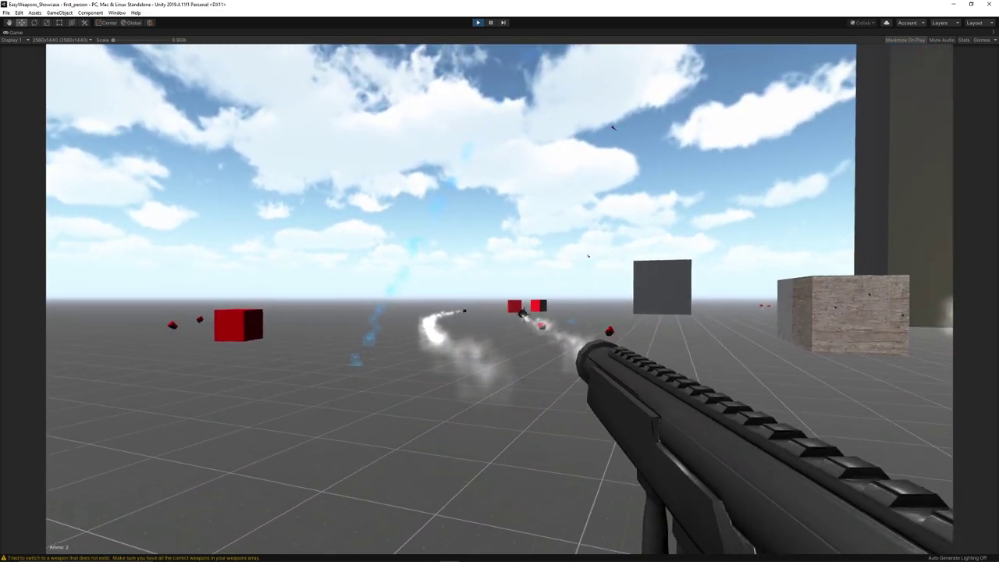
pyautogui.click(499, 299)
pyautogui.click(500, 299)
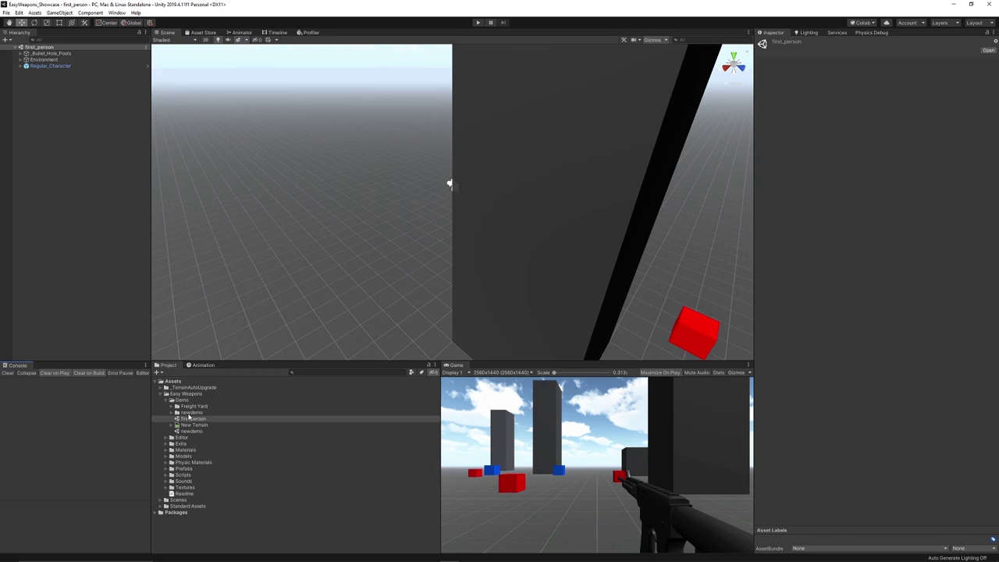
# Collapse the Demo folder and examine the M4's Weapon script settings, including its Audio section.
pyautogui.click(166, 399)
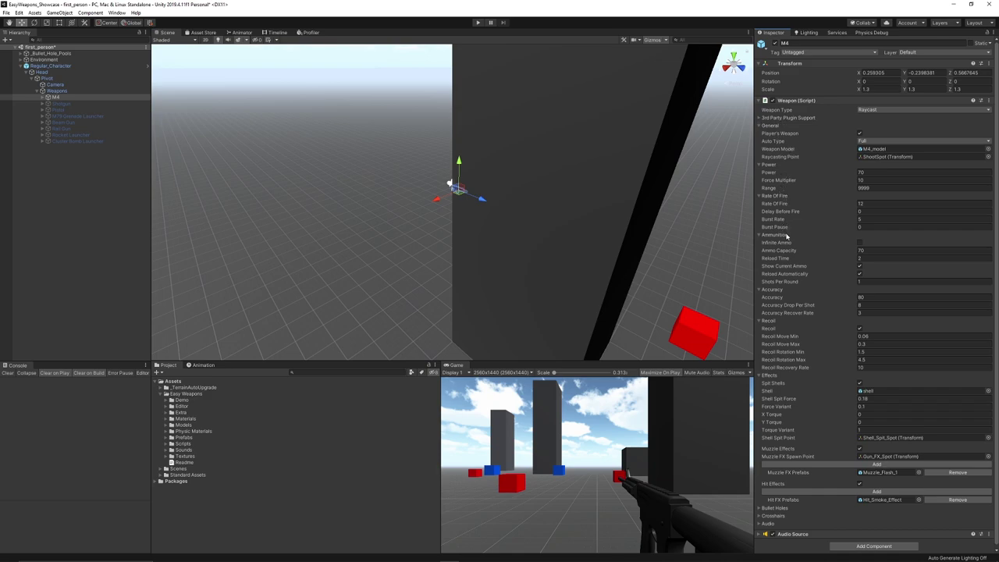
pyautogui.scroll(-1, 787, 236)
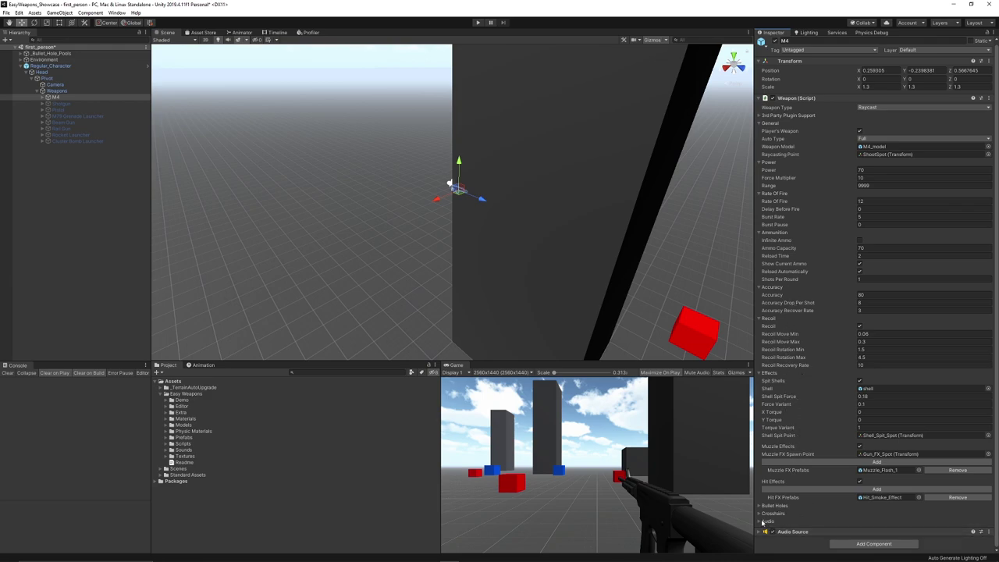
pyautogui.click(804, 520)
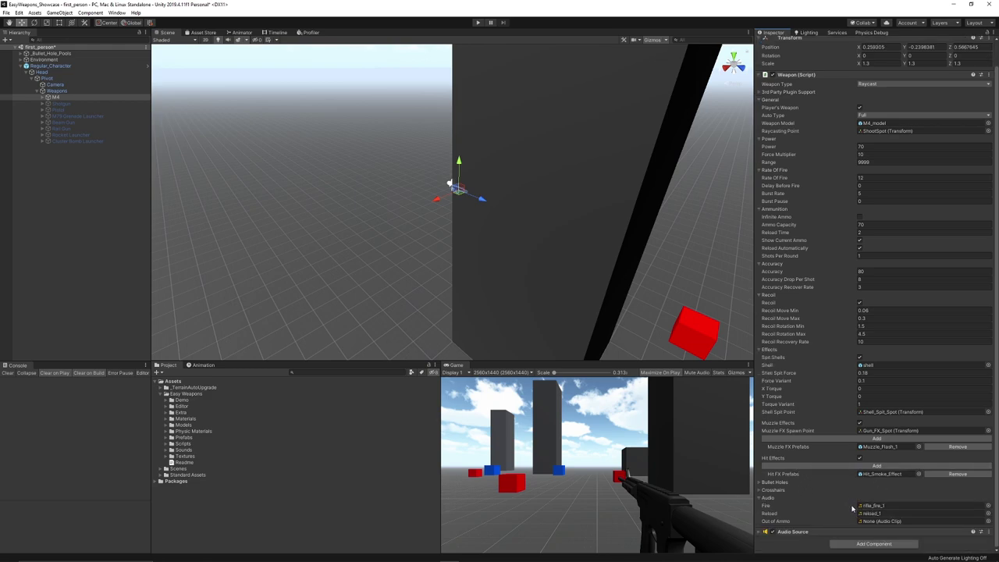
pyautogui.scroll(1, 840, 406)
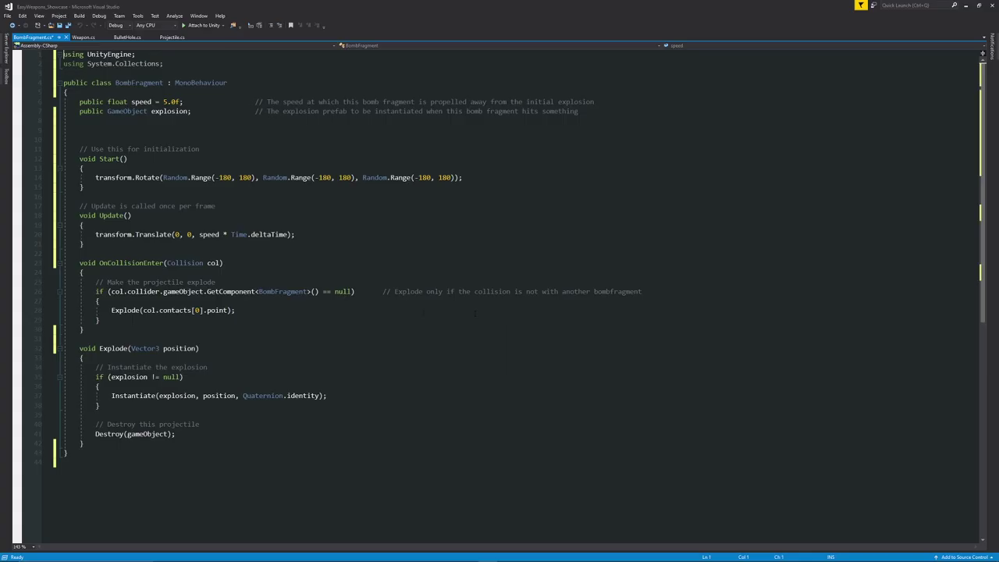
# Save the BombFragment.cs script and minimize Visual Studio.
pyautogui.hotkey('ctrl', 's')
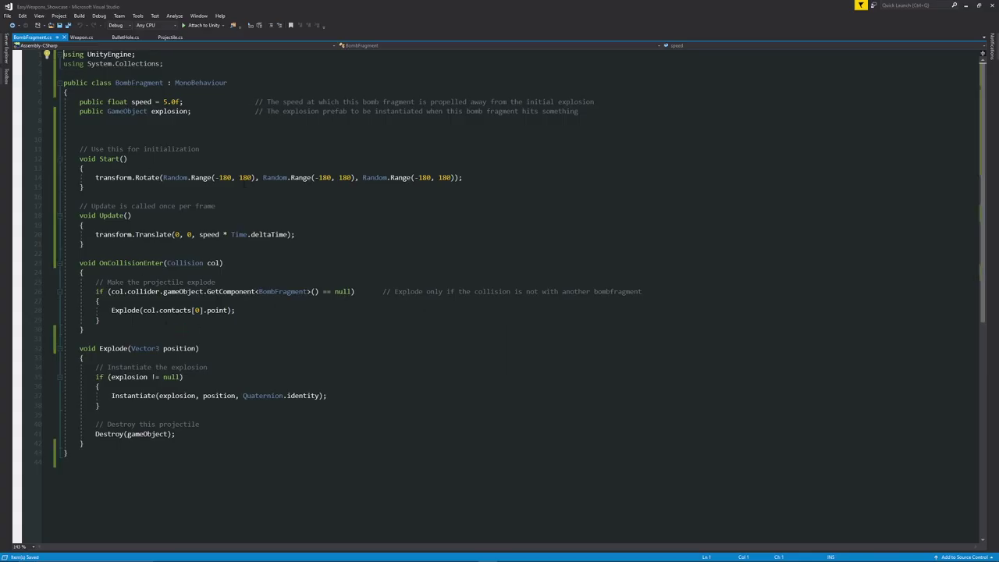
pyautogui.click(964, 6)
pyautogui.click(174, 513)
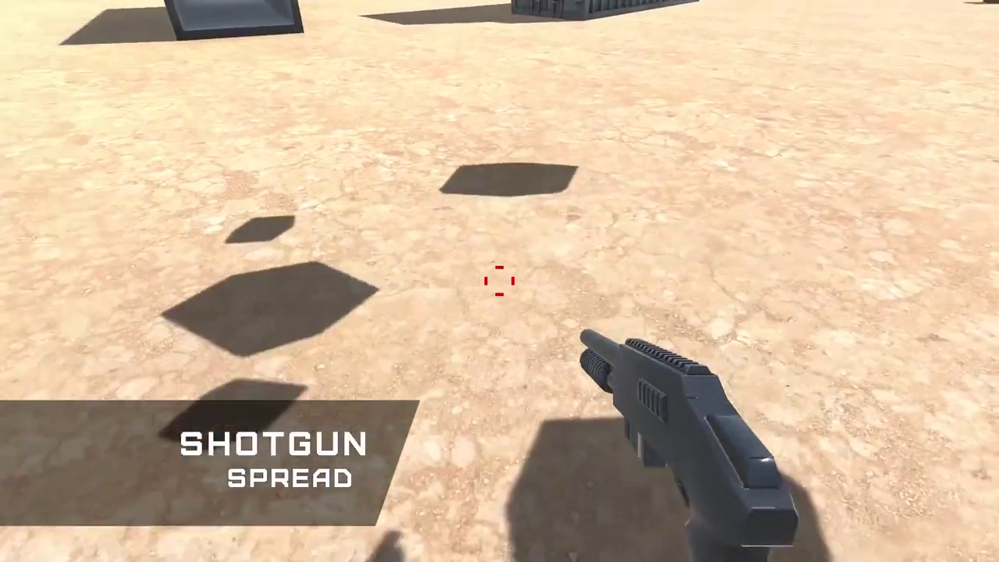
pyautogui.click(499, 281)
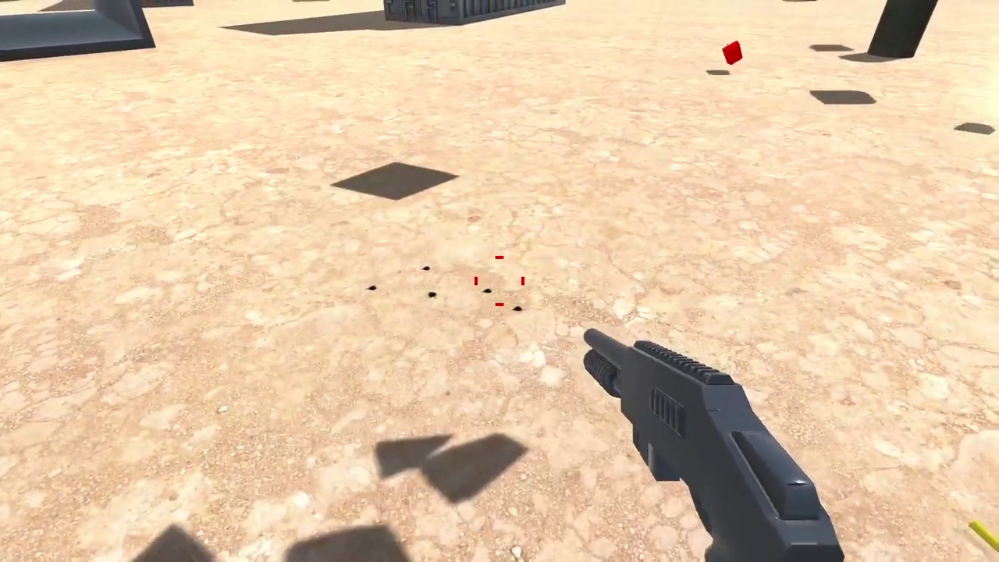